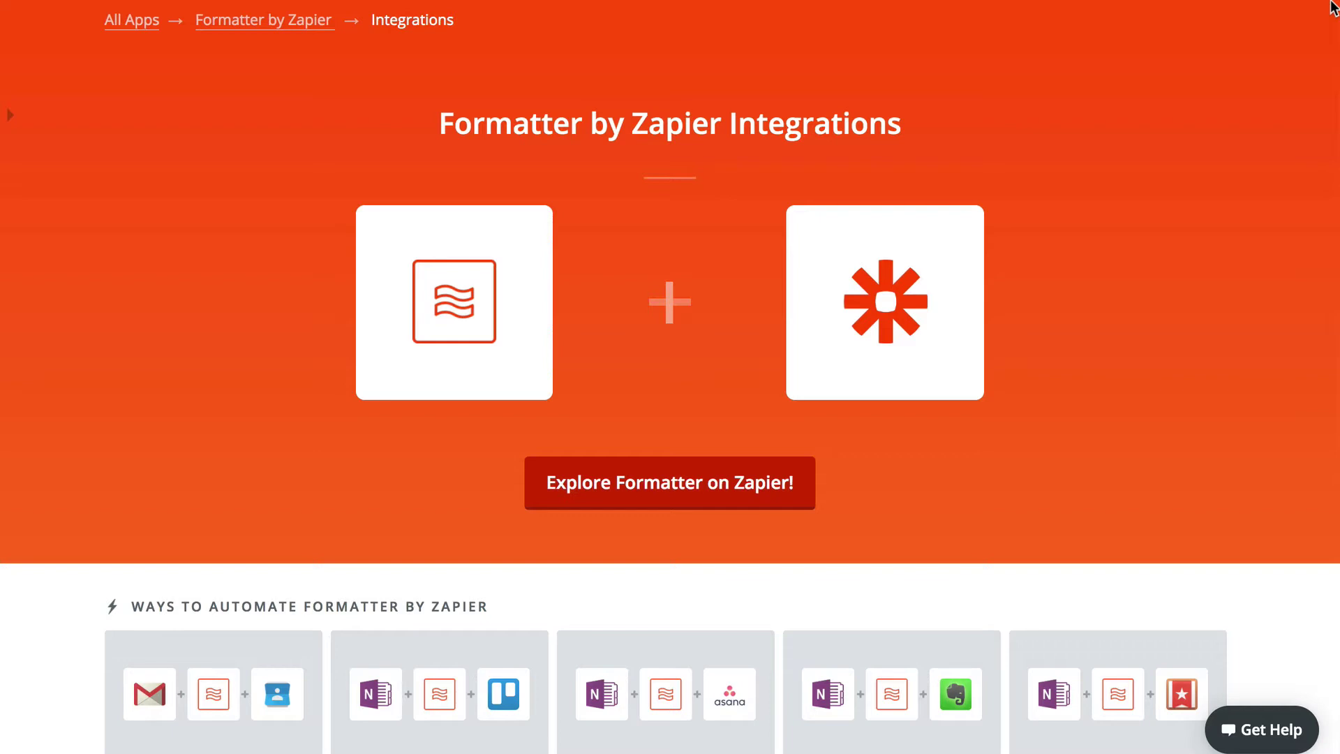
- Scroll the Formatter by Zapier page down to its Triggers, Searches and Actions listing
scroll(1334, 7, down, 4)
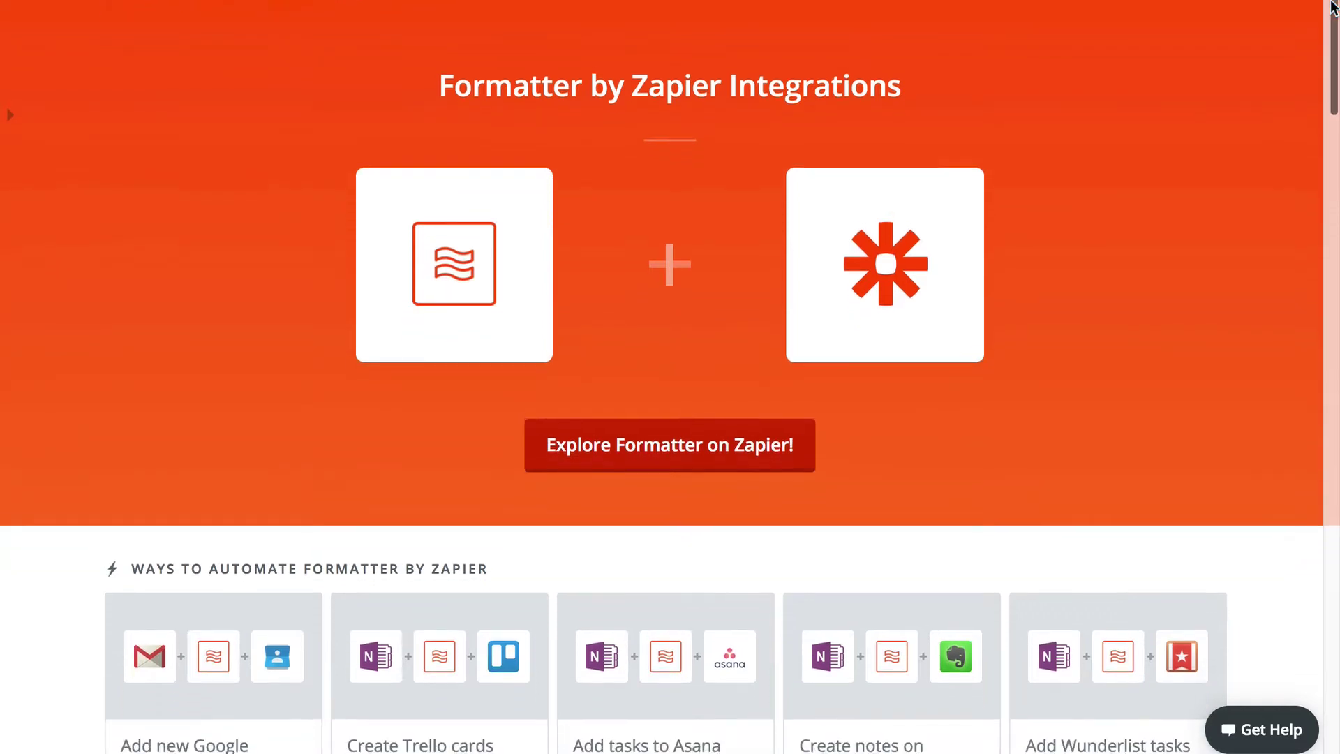
scroll(1334, 7, down, 2)
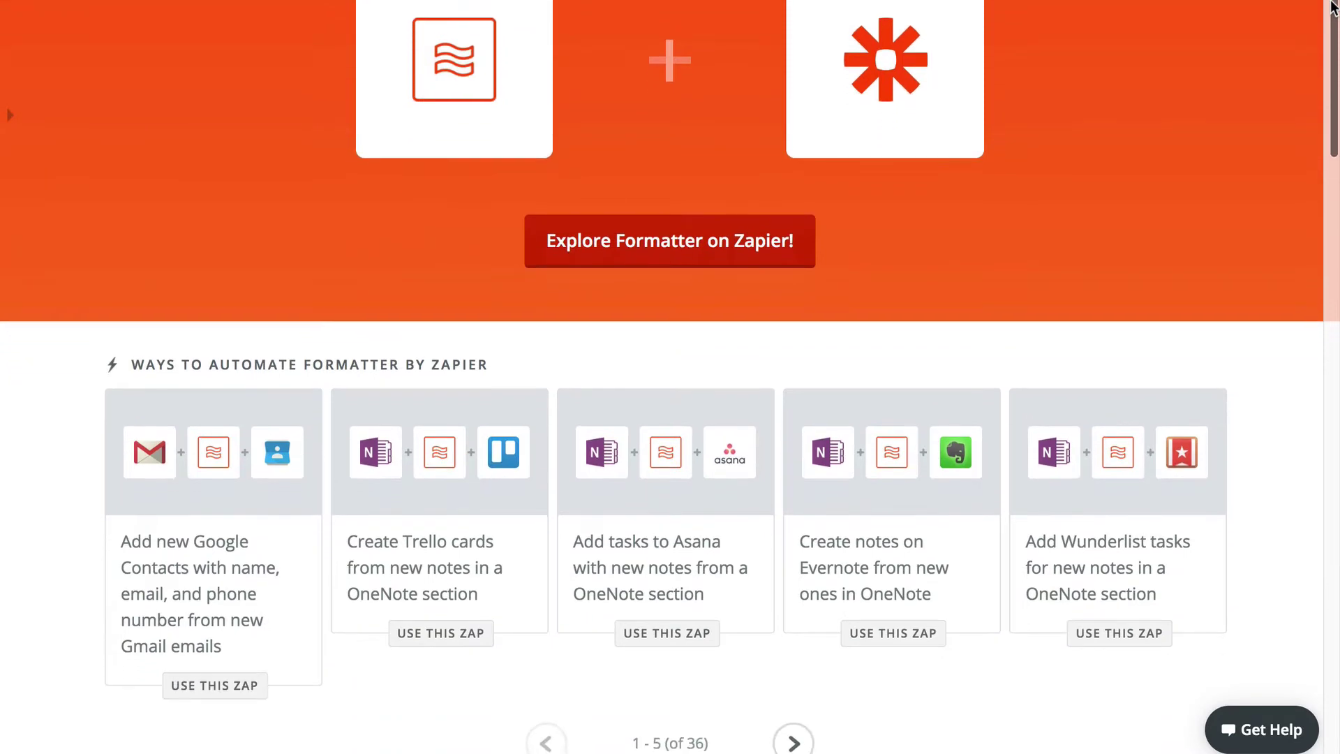
scroll(1333, 7, down, 4)
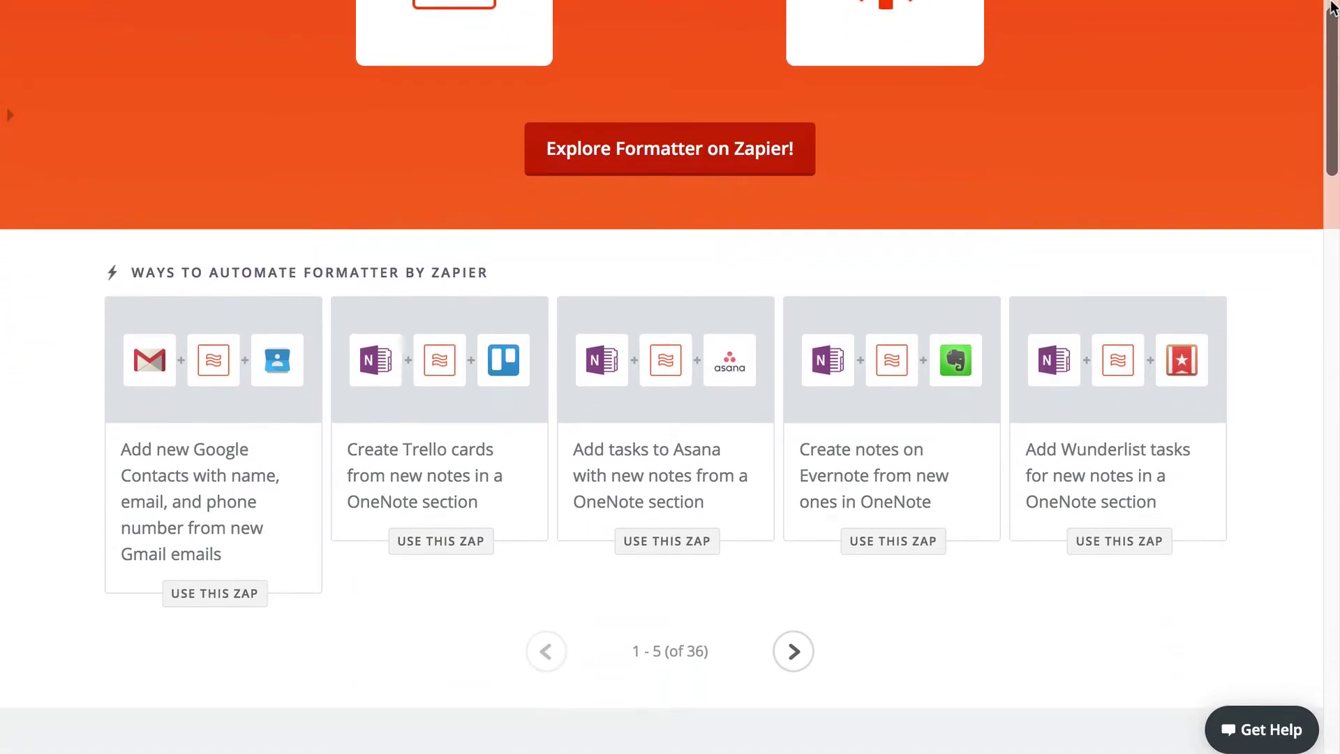
scroll(1334, 7, down, 4)
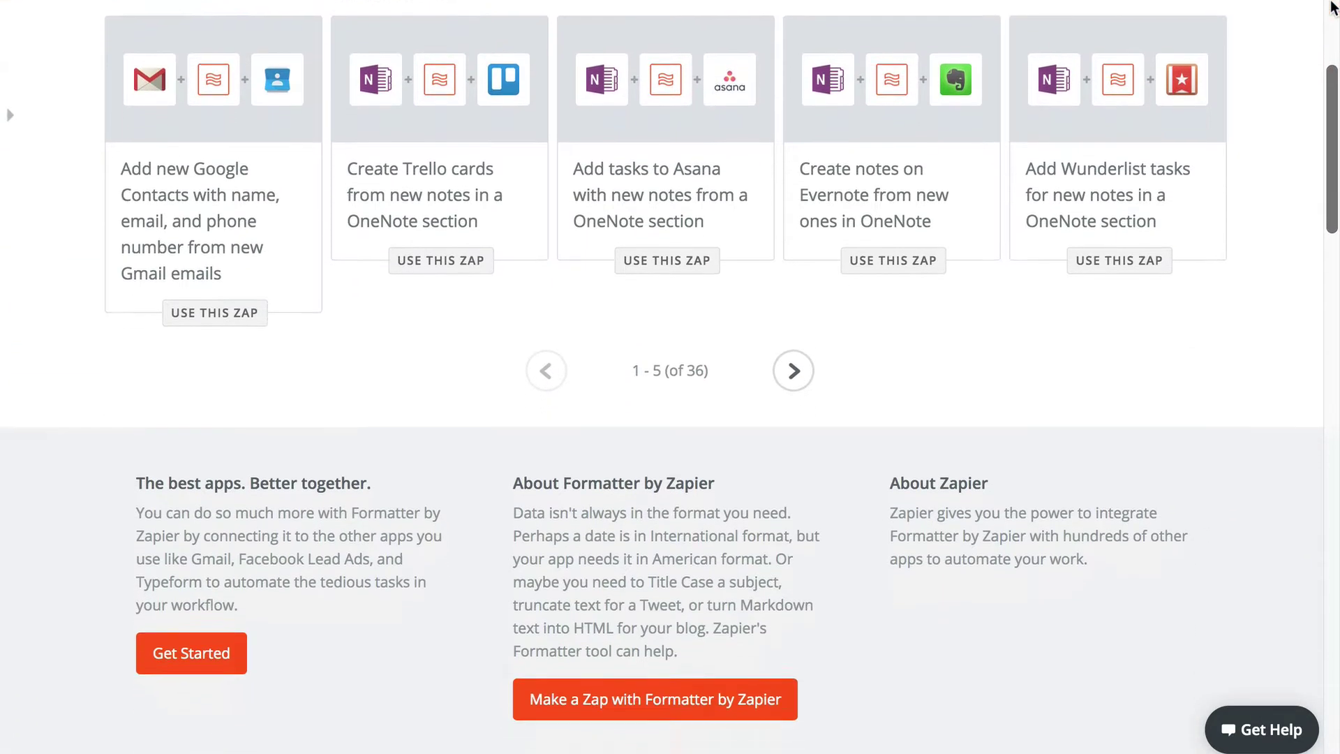
scroll(1333, 7, down, 6)
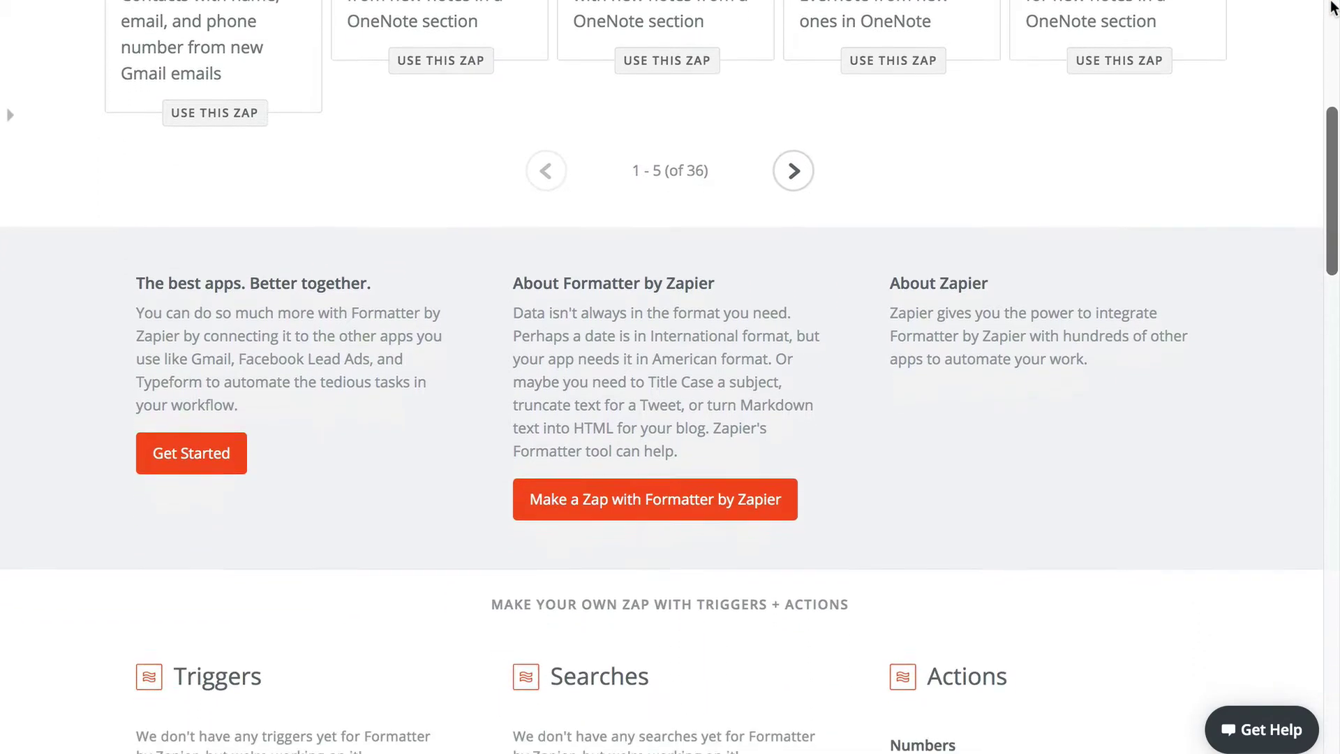
scroll(1333, 7, down, 1)
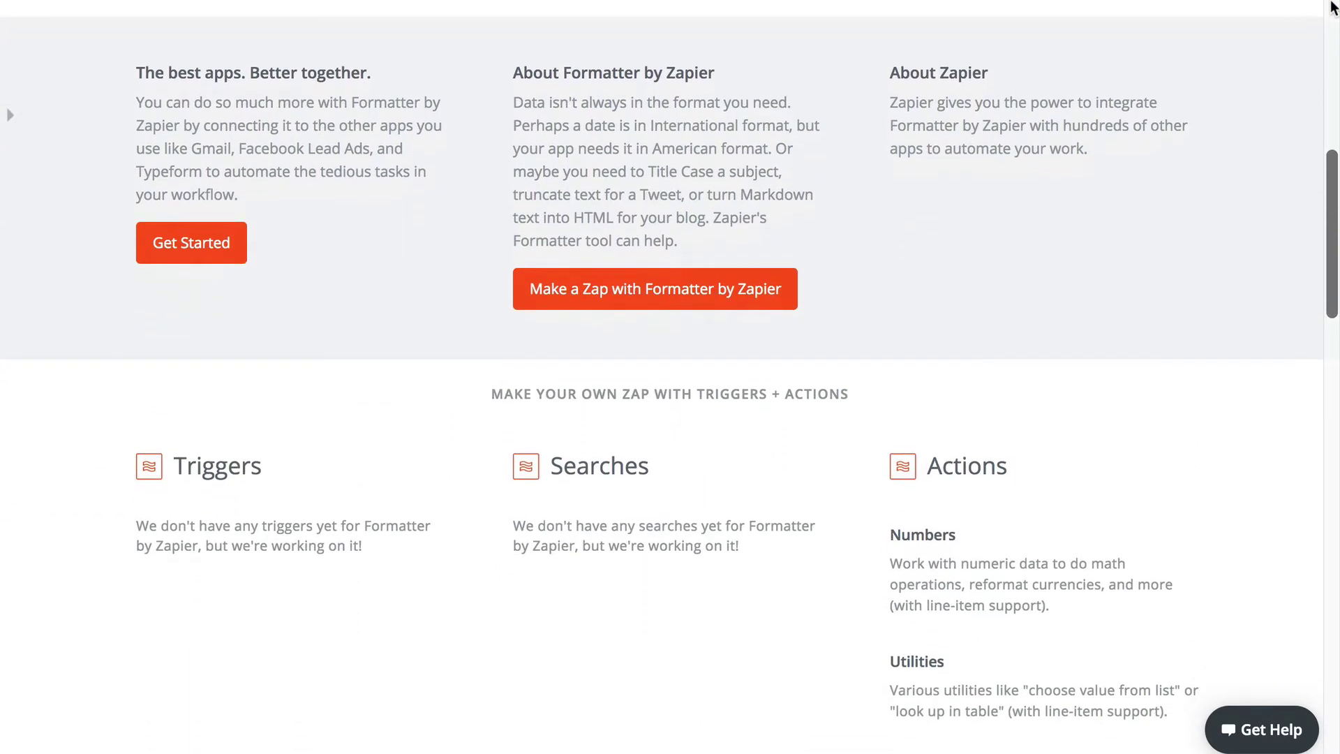
scroll(1333, 7, down, 1)
scroll(1333, 7, down, 4)
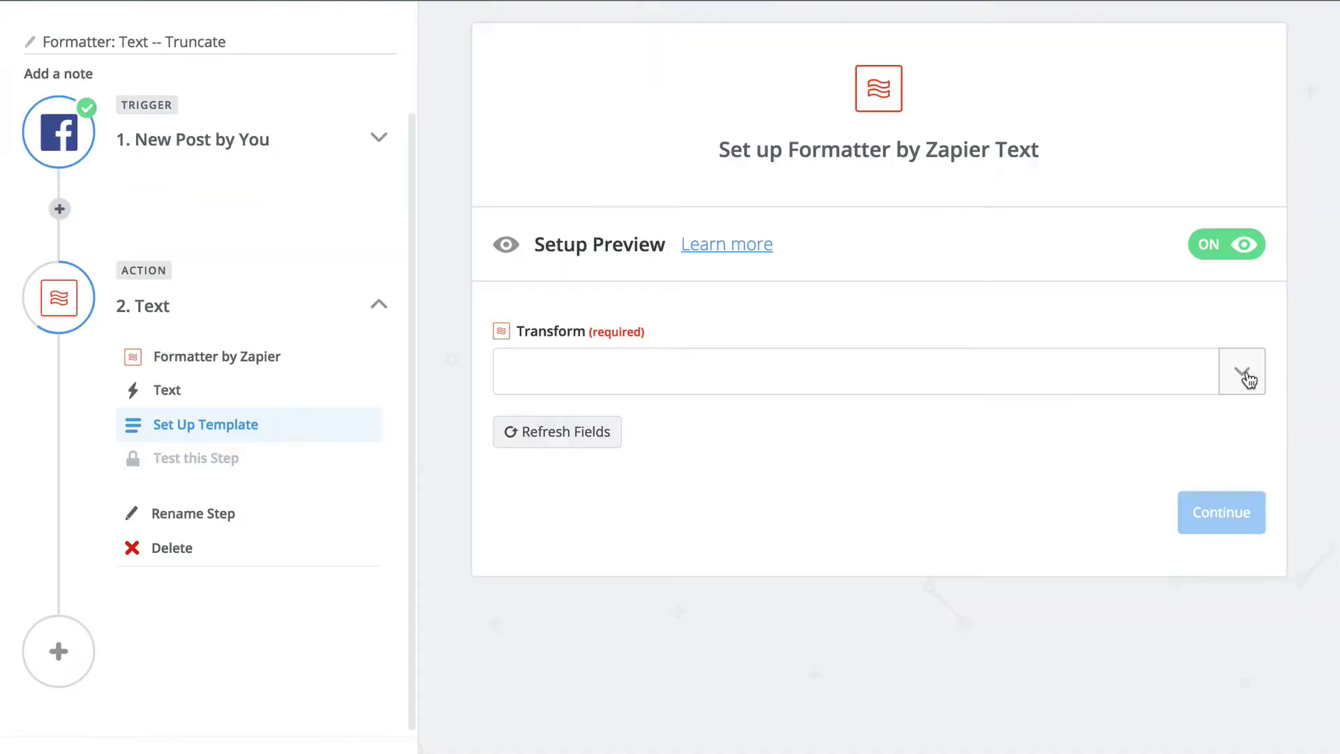
- Browse the text transform options in the Formatter Text step's Transform dropdown
click(1243, 372)
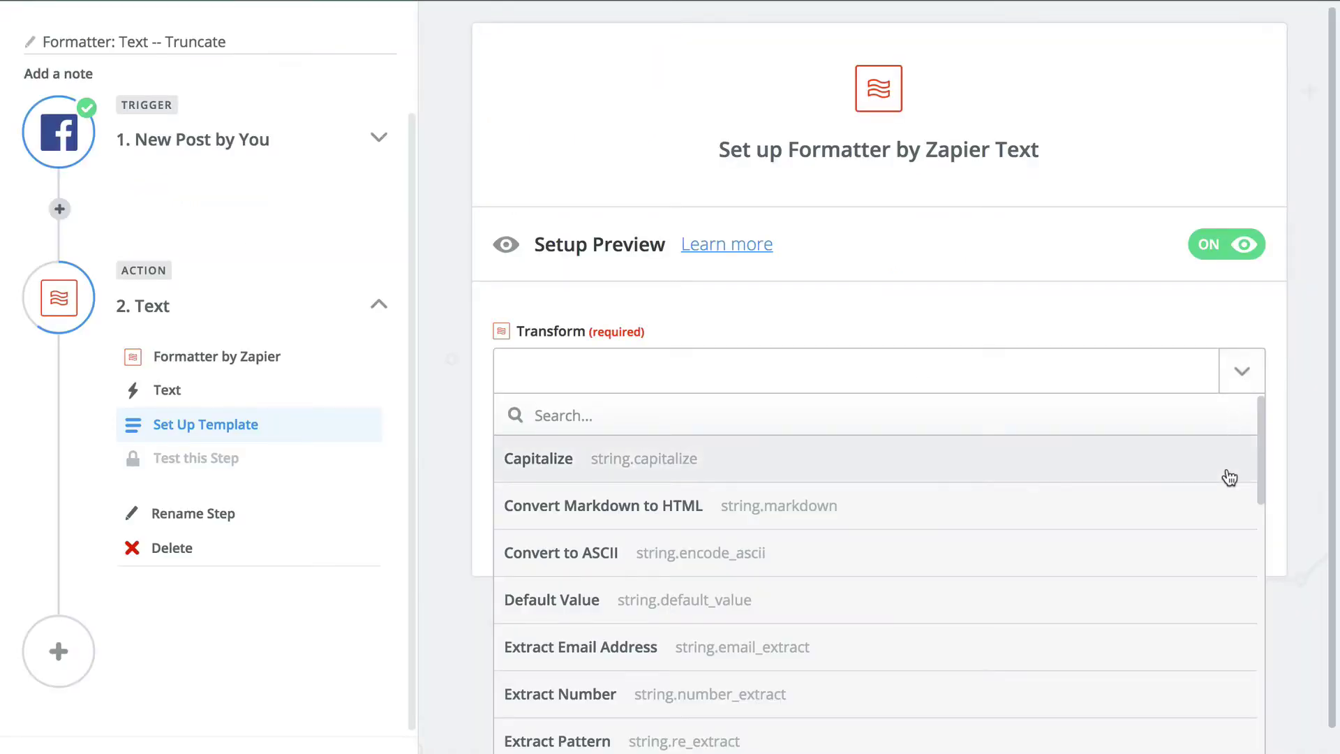
scroll(1230, 478, down, 10)
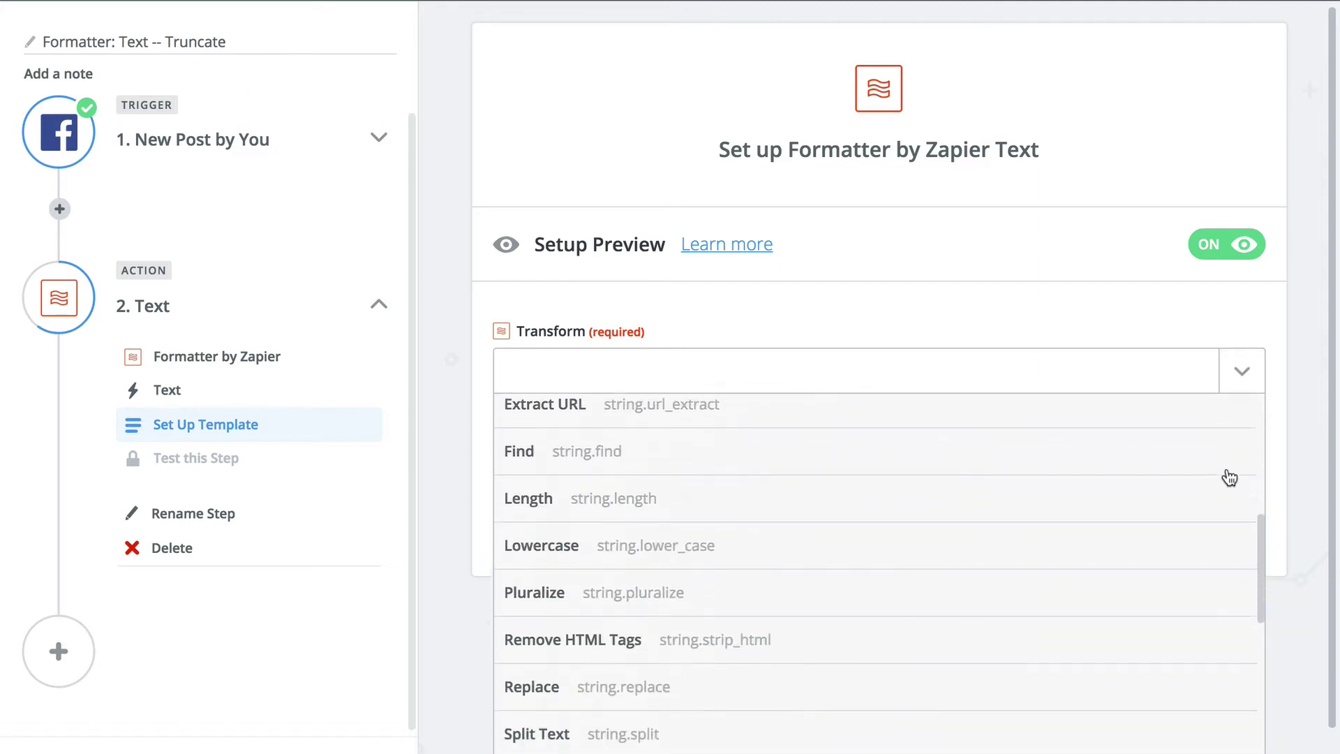
scroll(1230, 479, down, 5)
scroll(1230, 478, up, 4)
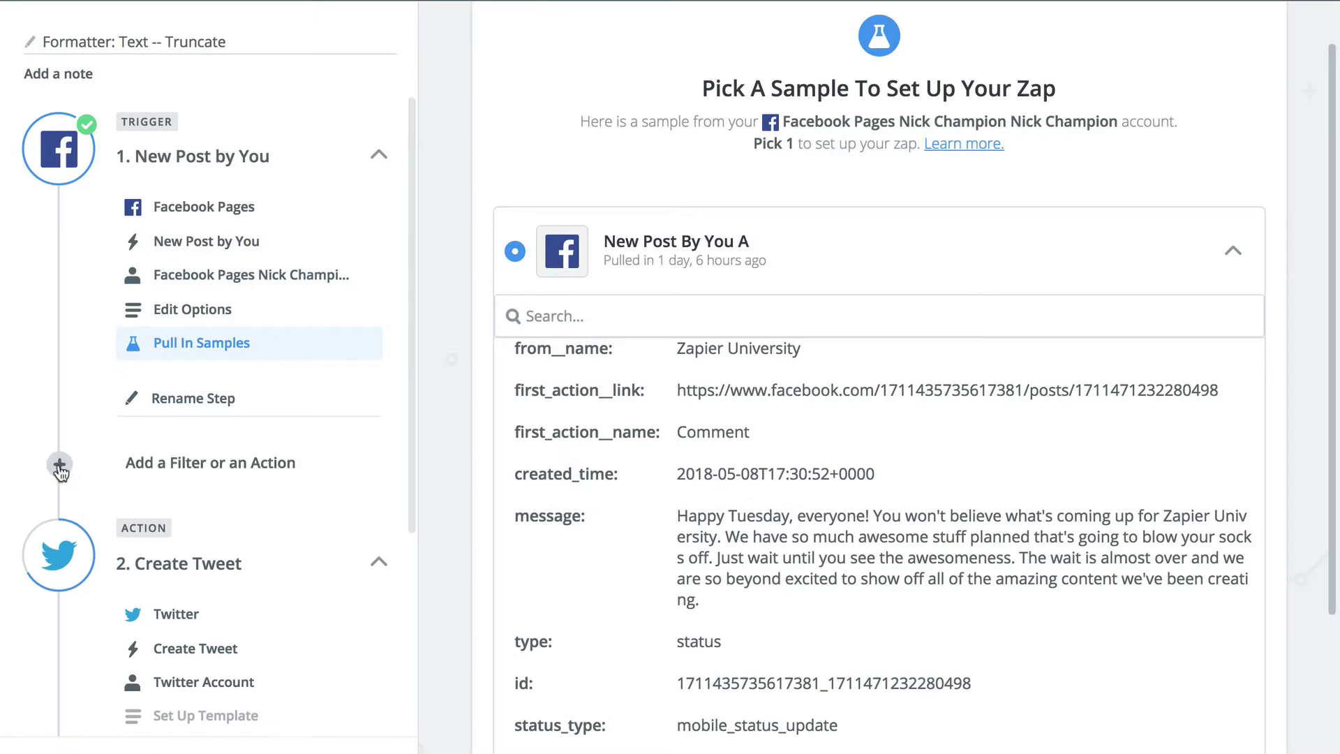
- Insert a new action step between the Facebook trigger and the Create Tweet step
click(60, 464)
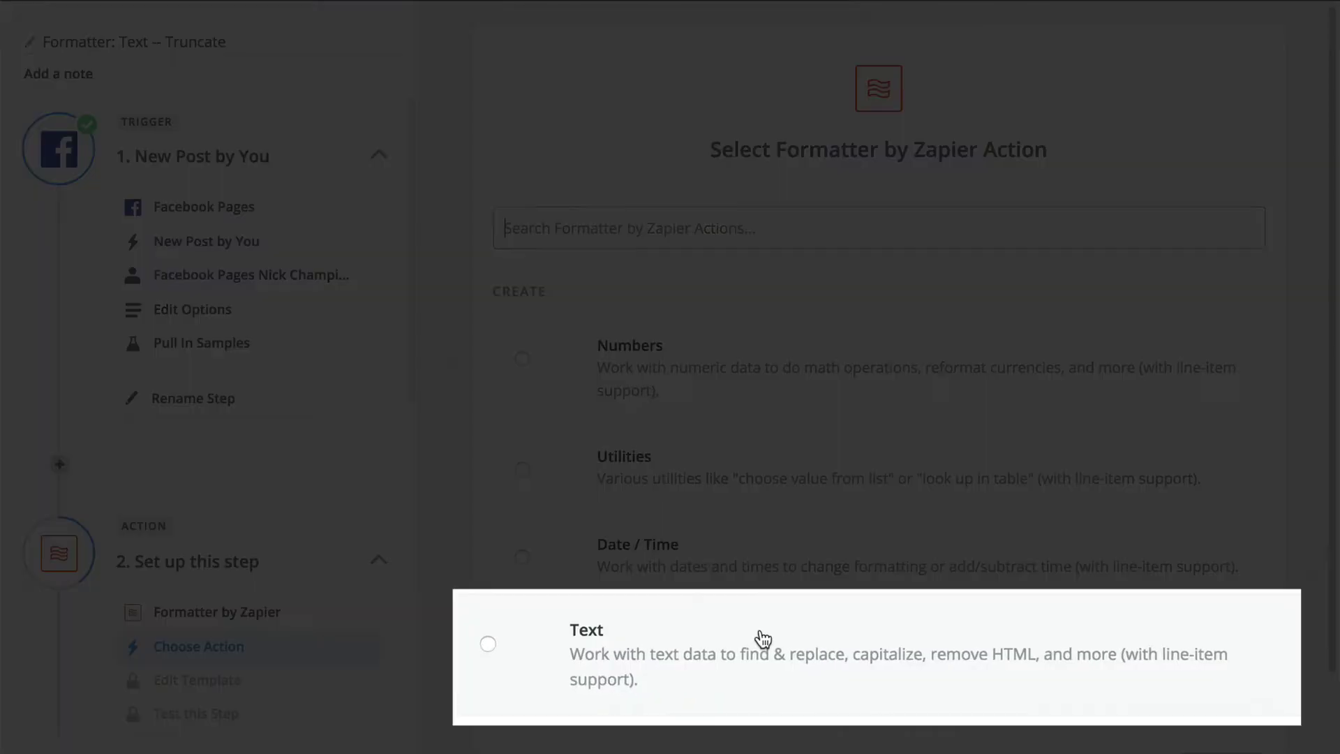
click(757, 637)
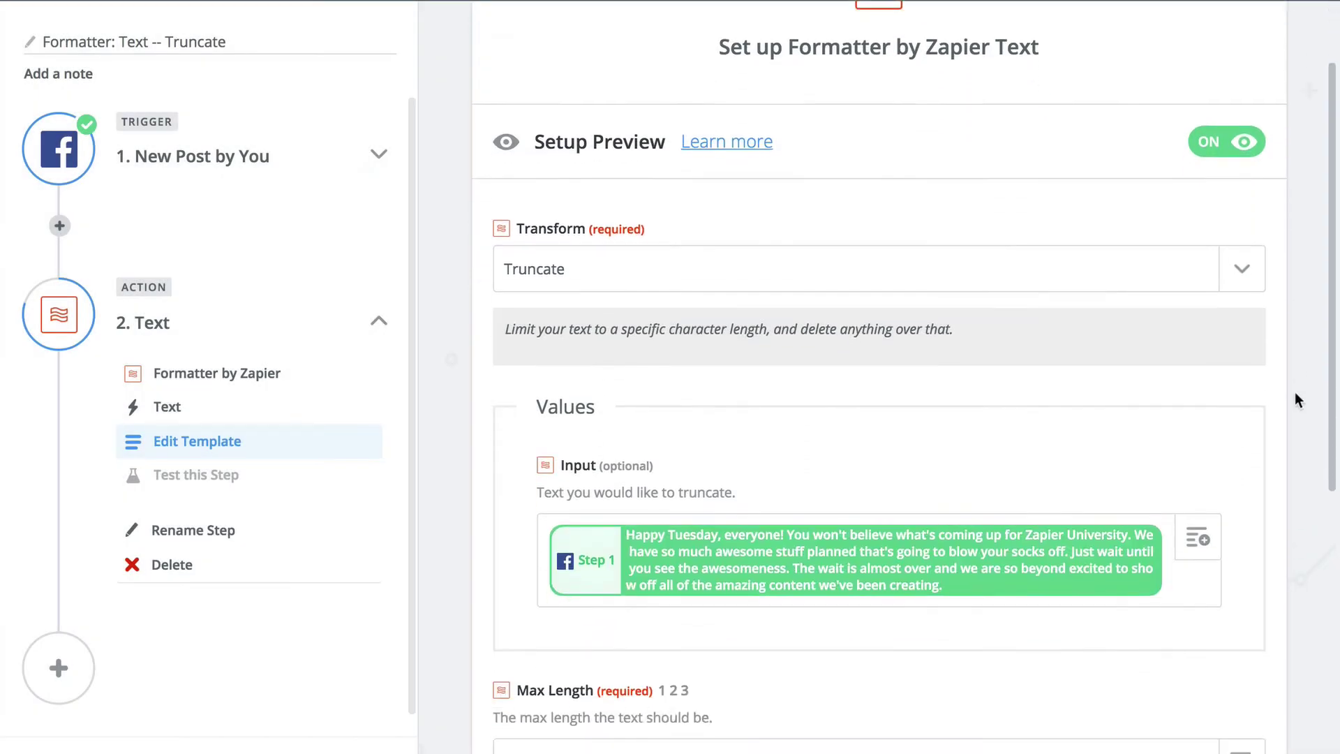
scroll(1296, 391, down, 6)
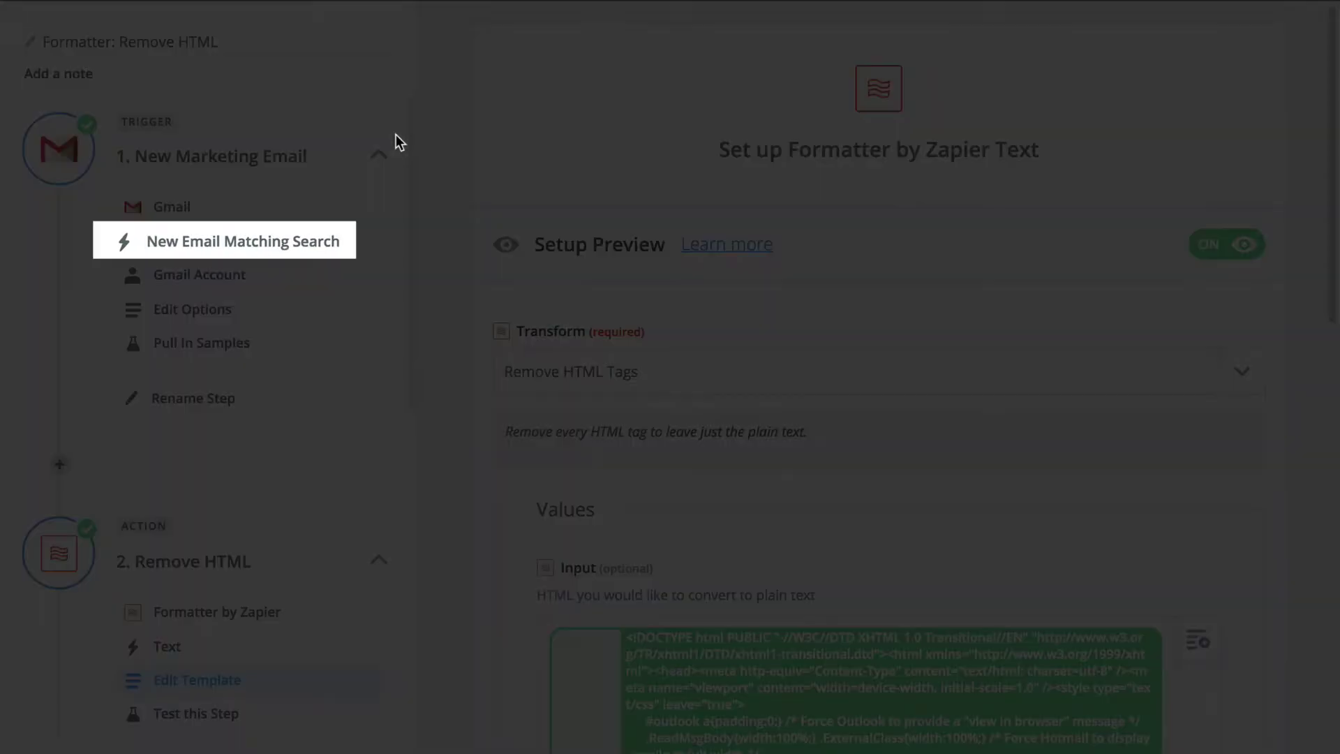
- Review the Gmail trigger, Remove HTML and Digest steps of the 'Formatter: Remove HTML' zap
scroll(396, 134, down, 10)
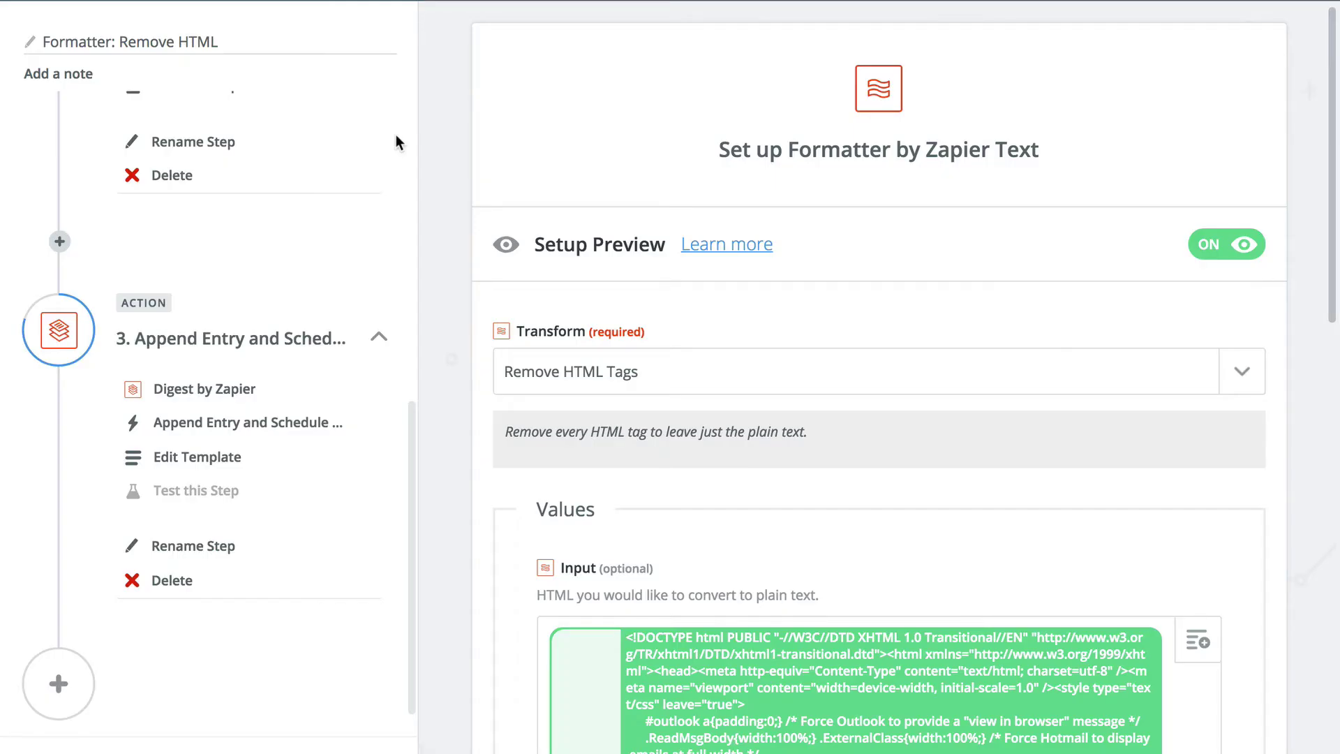
scroll(396, 142, up, 8)
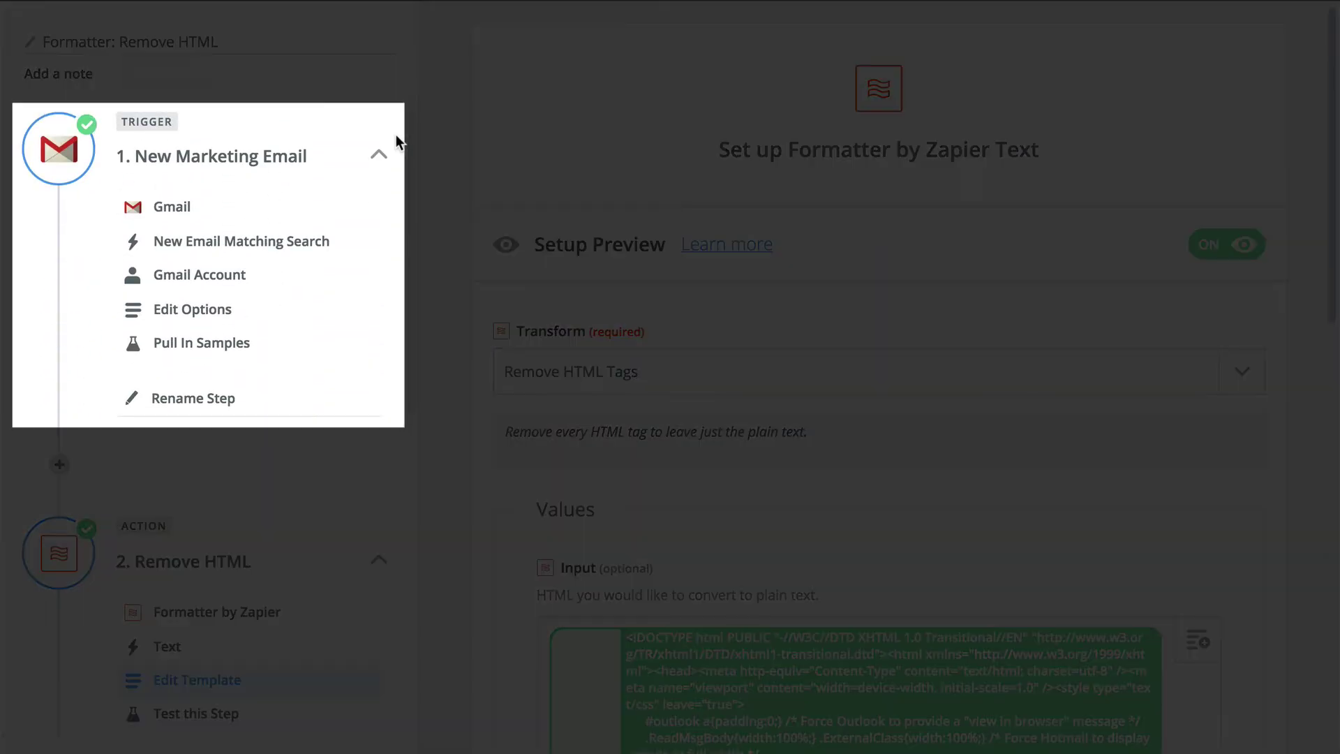
scroll(396, 136, down, 8)
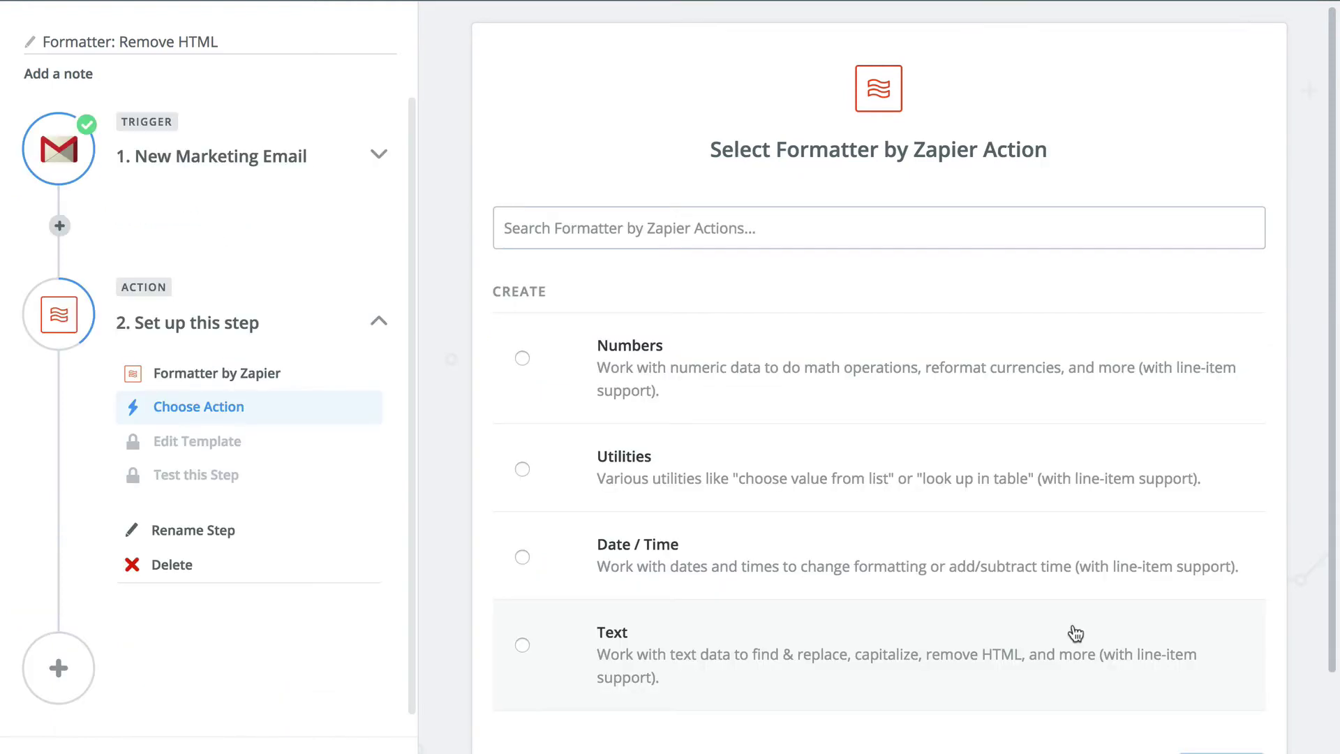
- Configure a Formatter Text step to apply Remove HTML Tags to the email's Body HTML
click(1076, 632)
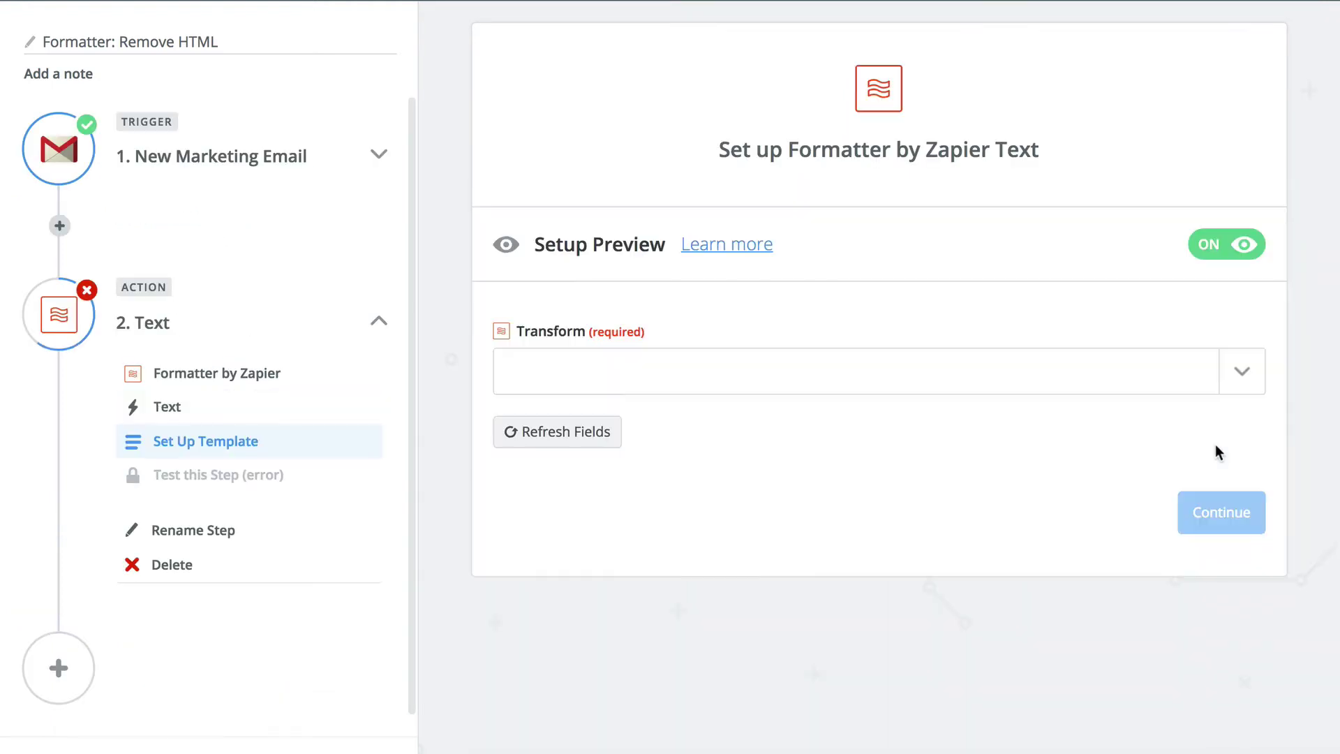
click(1242, 377)
text(rem)
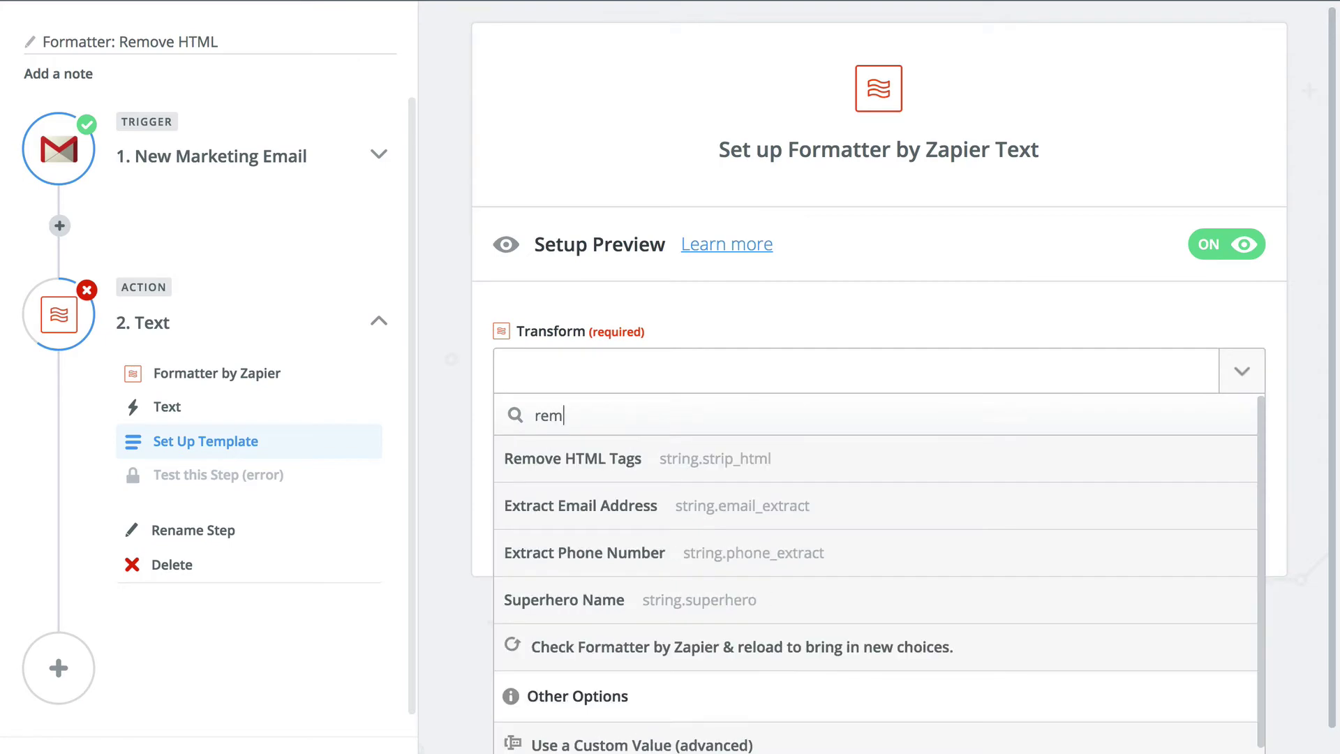
click(1117, 460)
scroll(1116, 453, down, 3)
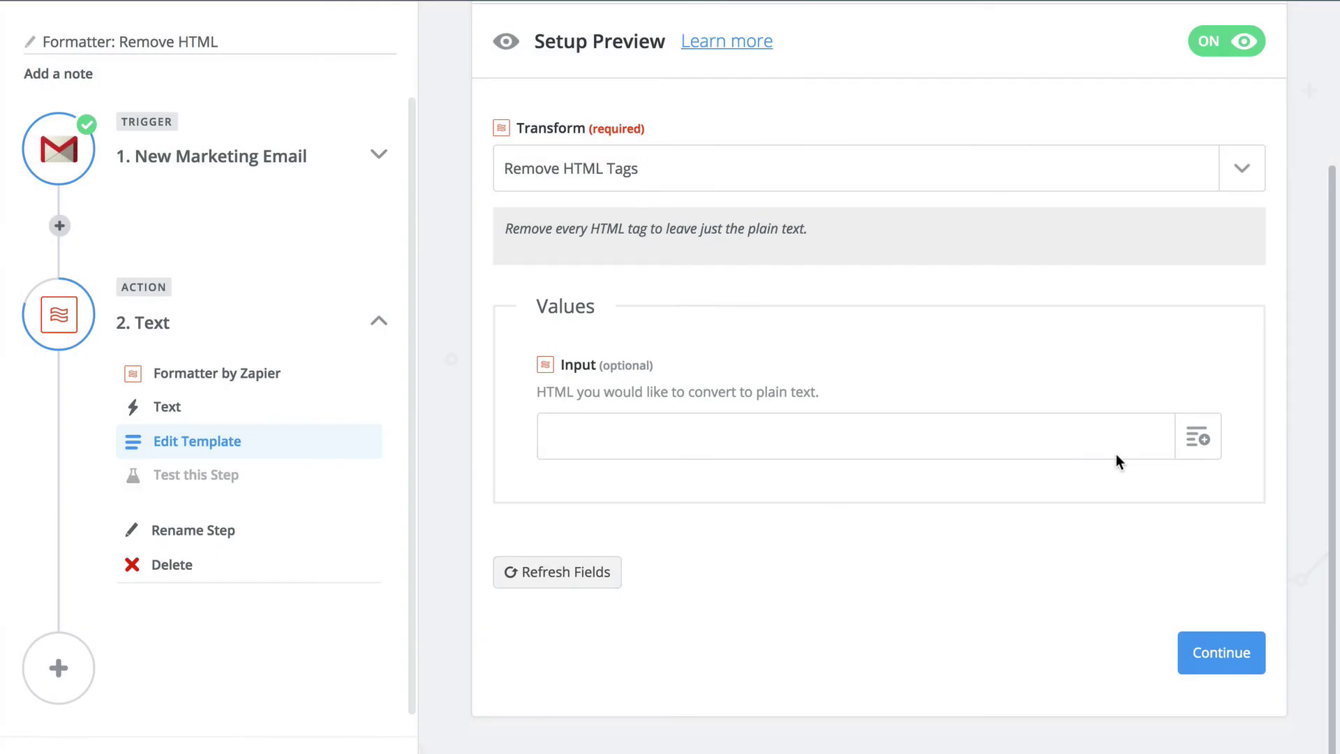
click(1196, 437)
text(html)
click(1110, 574)
scroll(1107, 578, down, 10)
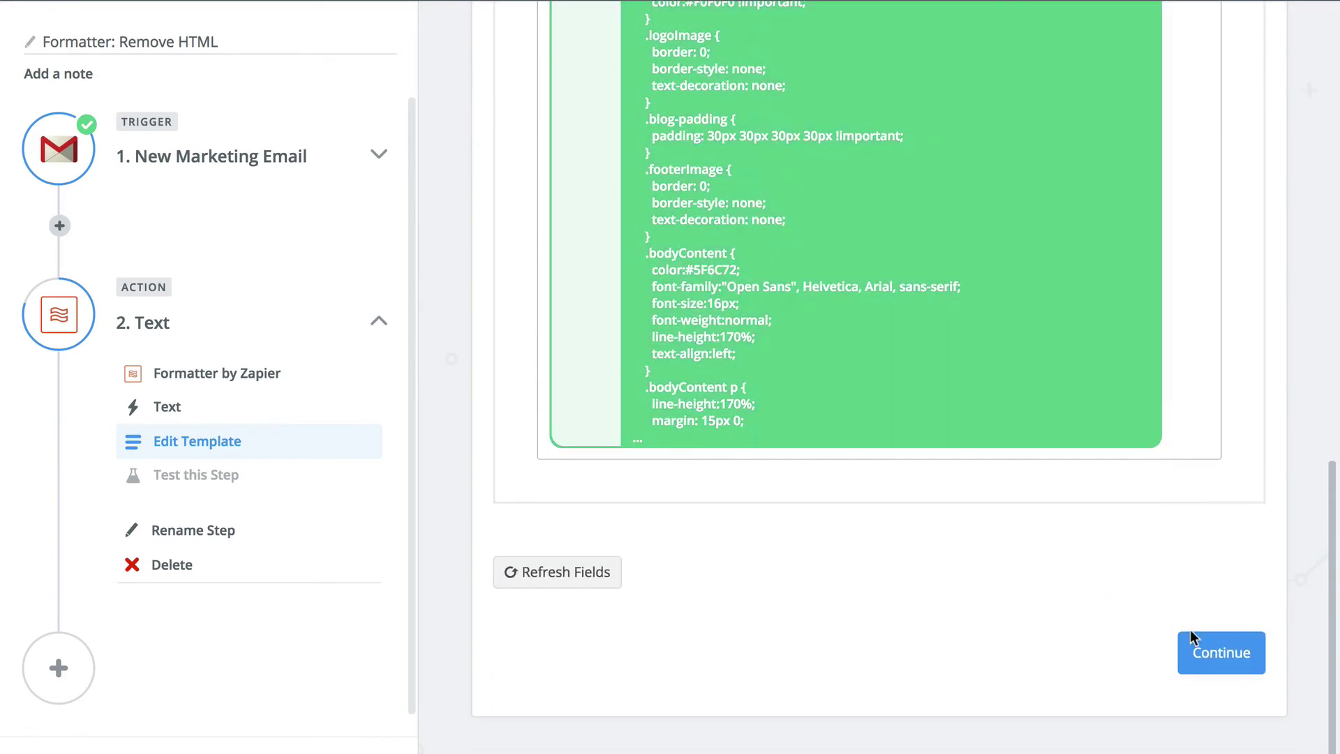
click(1194, 638)
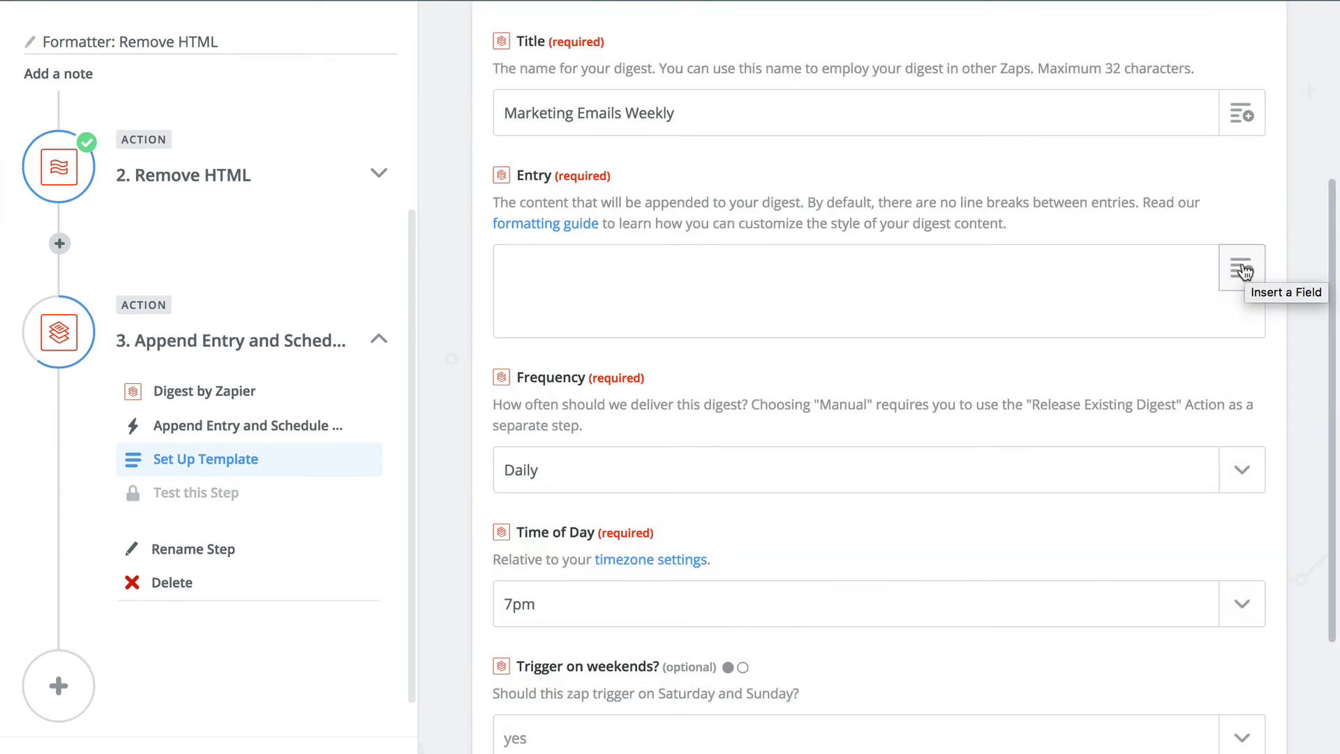
- Map the Remove HTML step's cleaned Body HTML into the Digest Entry field
click(1242, 269)
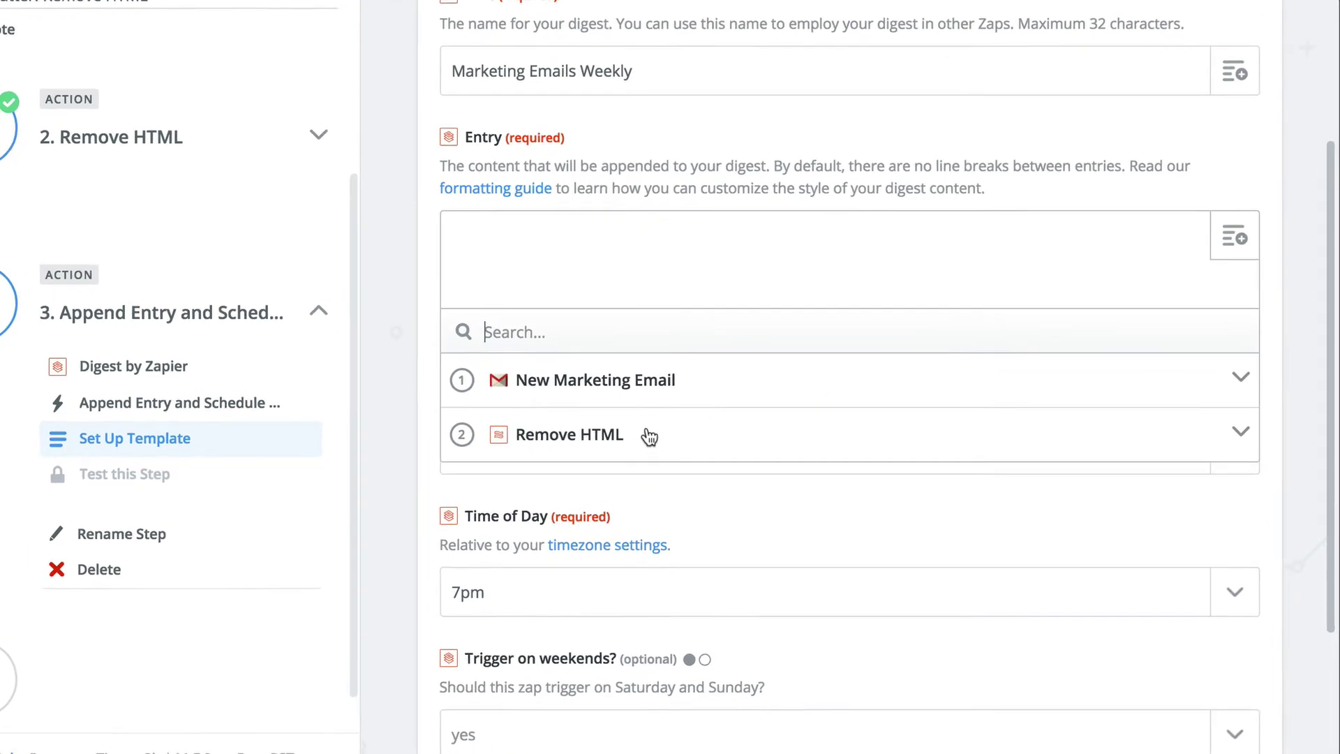
click(649, 436)
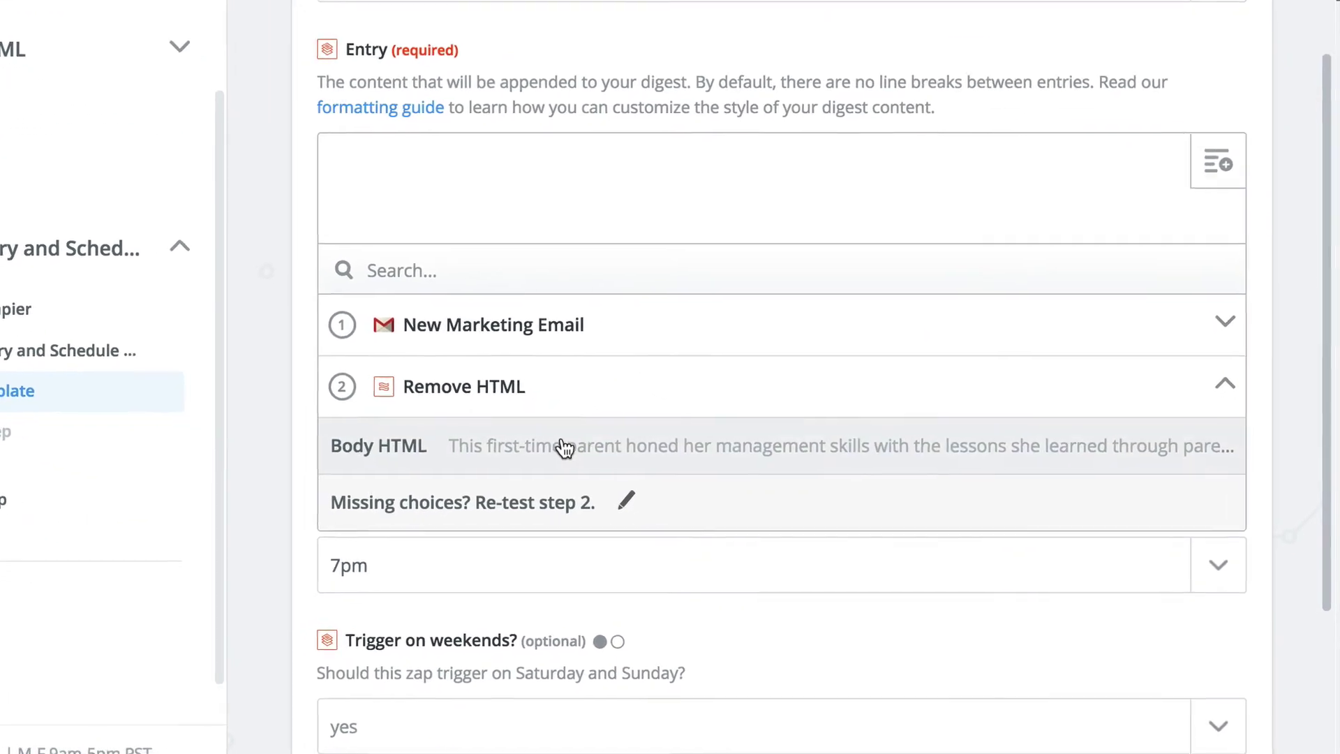
click(657, 495)
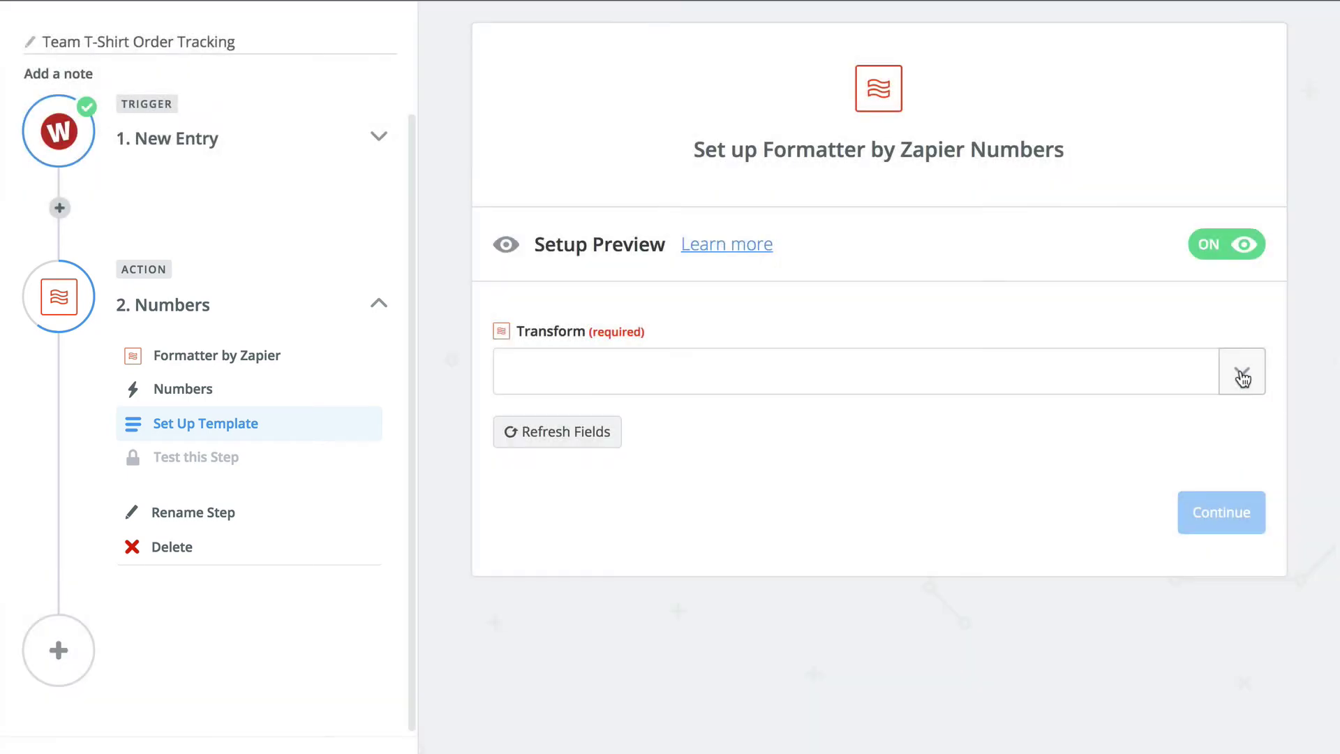
- Set the Numbers transform to Perform Math Operation with Add and two Input rows
click(1243, 378)
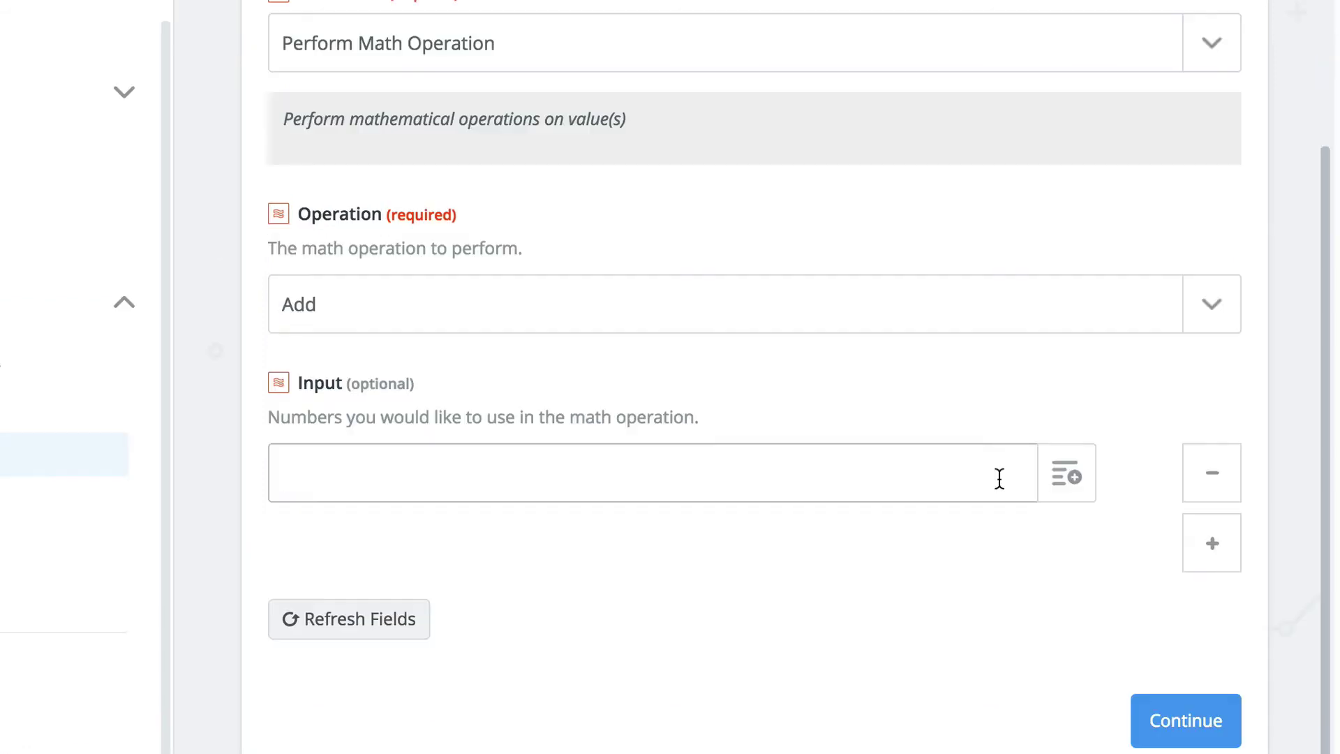
text(1)
click(1216, 551)
click(982, 536)
text(2)
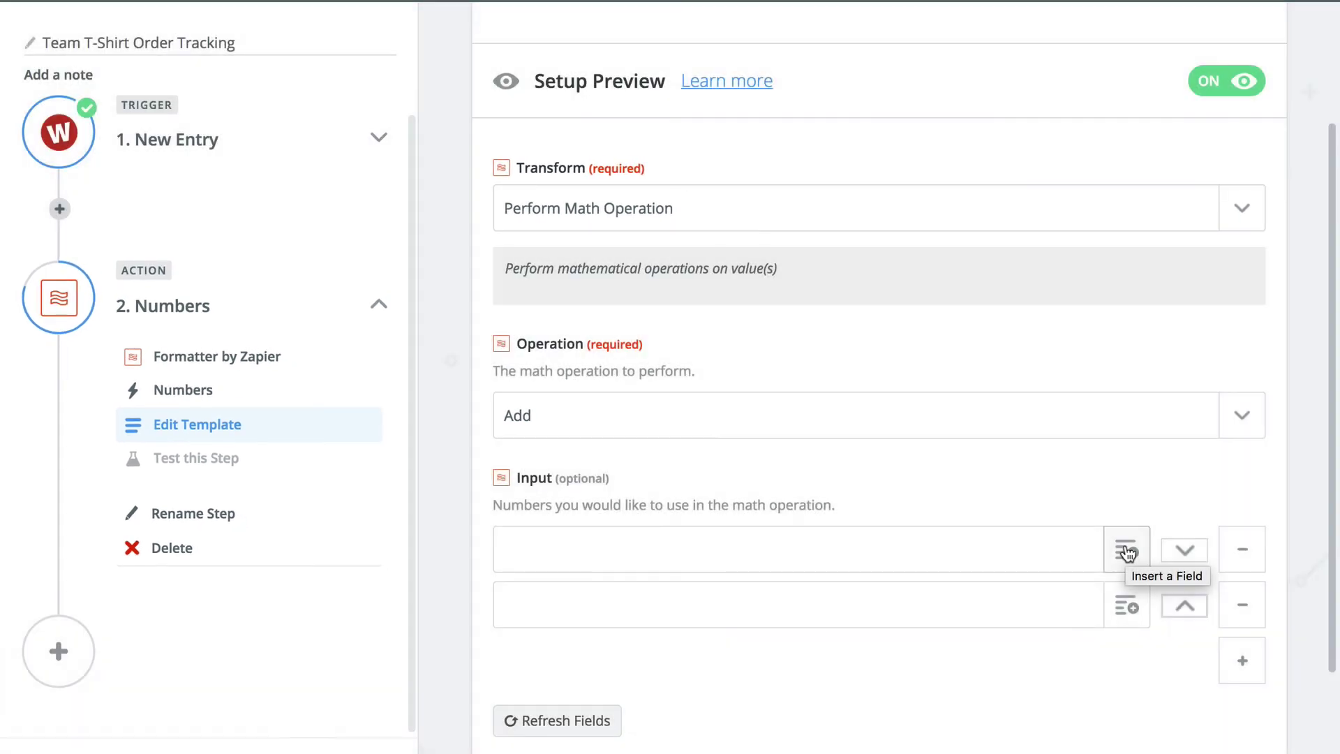
- Add the unisex (11) and women's (9) shirt counts and map the sum, 20, into Total T-Shirts
click(1126, 549)
click(908, 731)
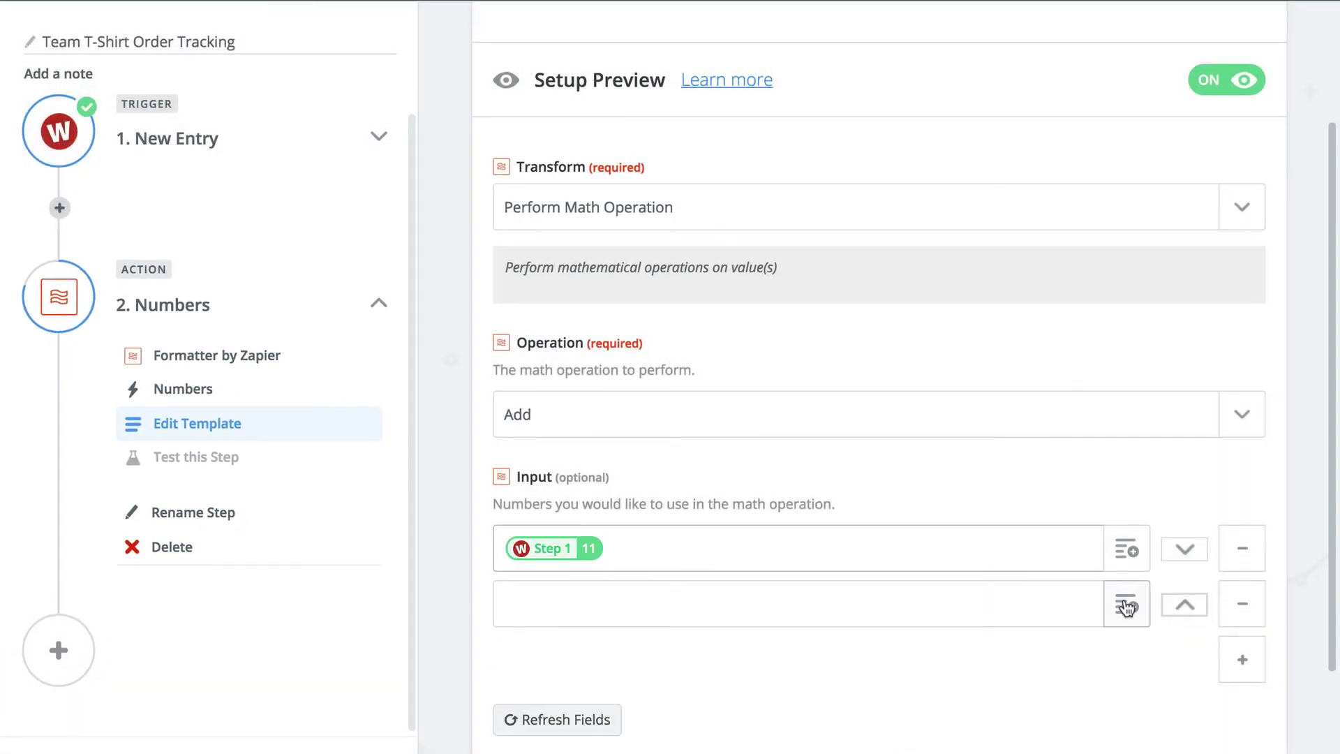
click(1126, 605)
scroll(889, 712, down, 2)
click(892, 712)
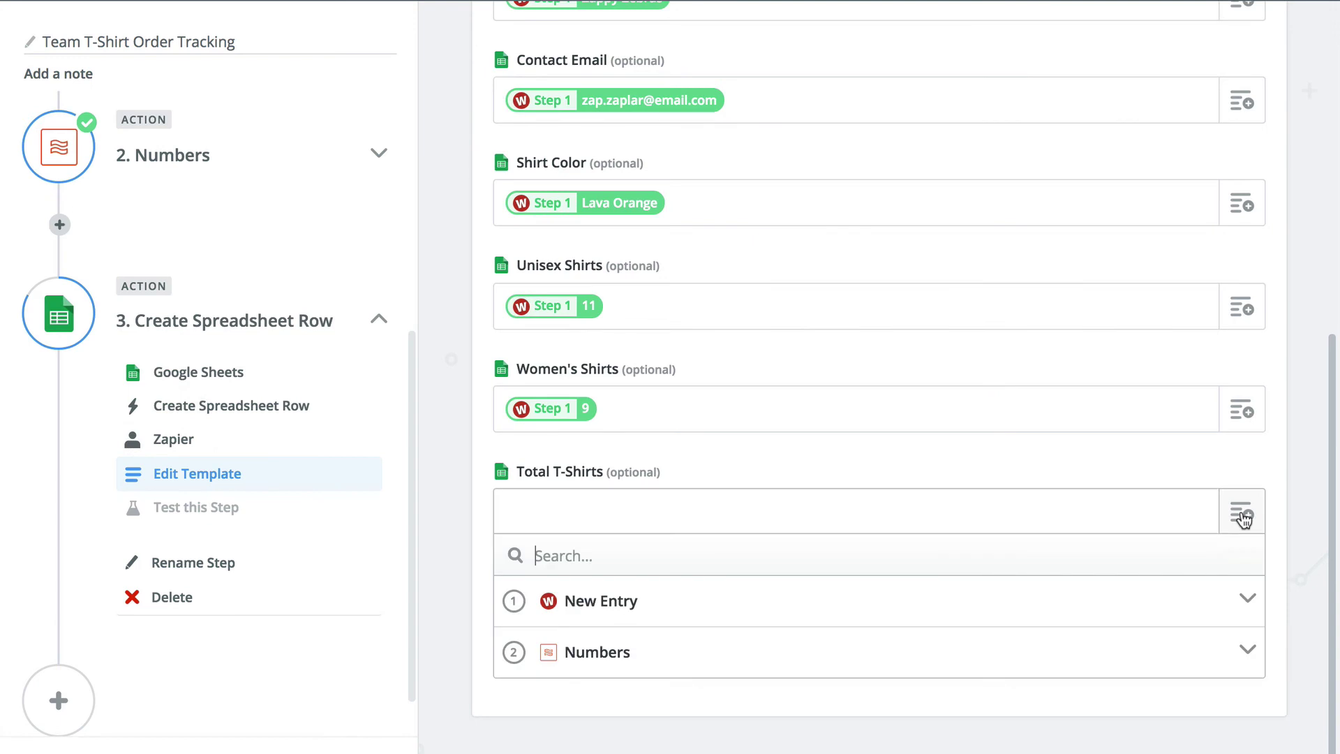
click(1247, 653)
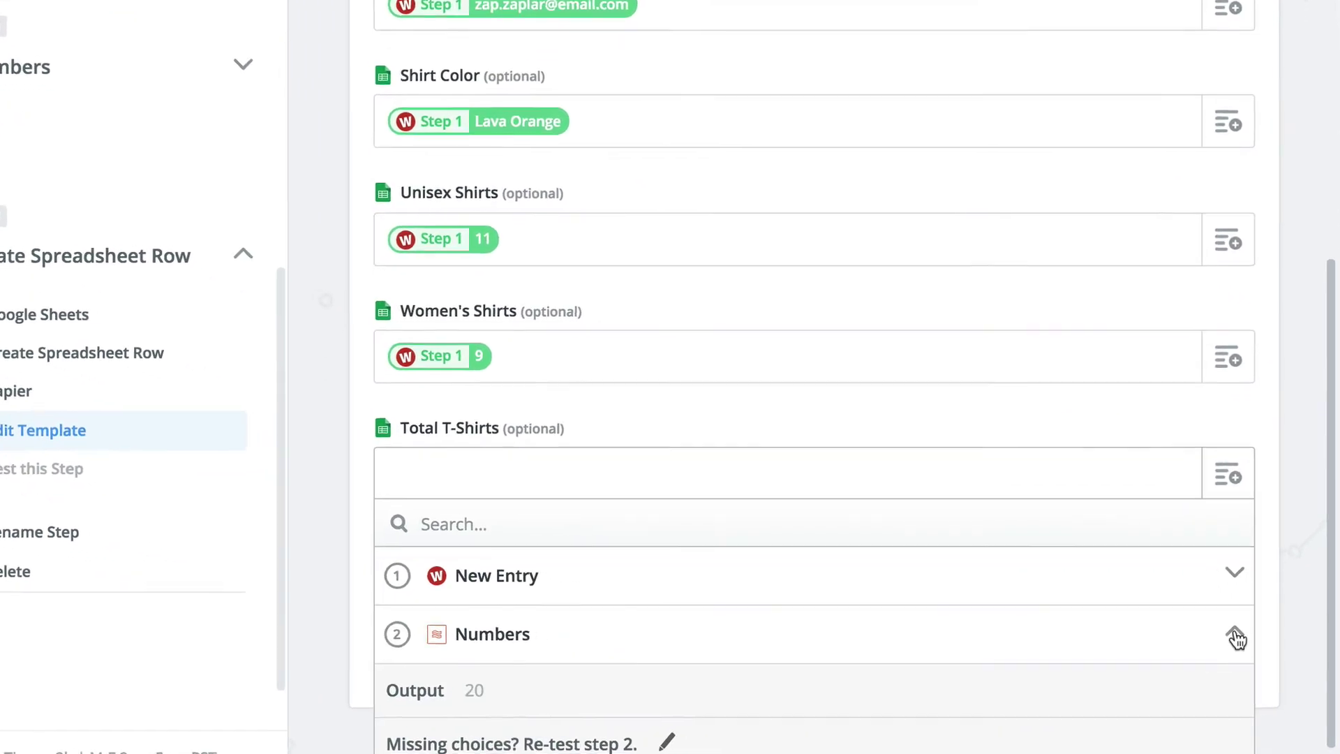
click(1252, 699)
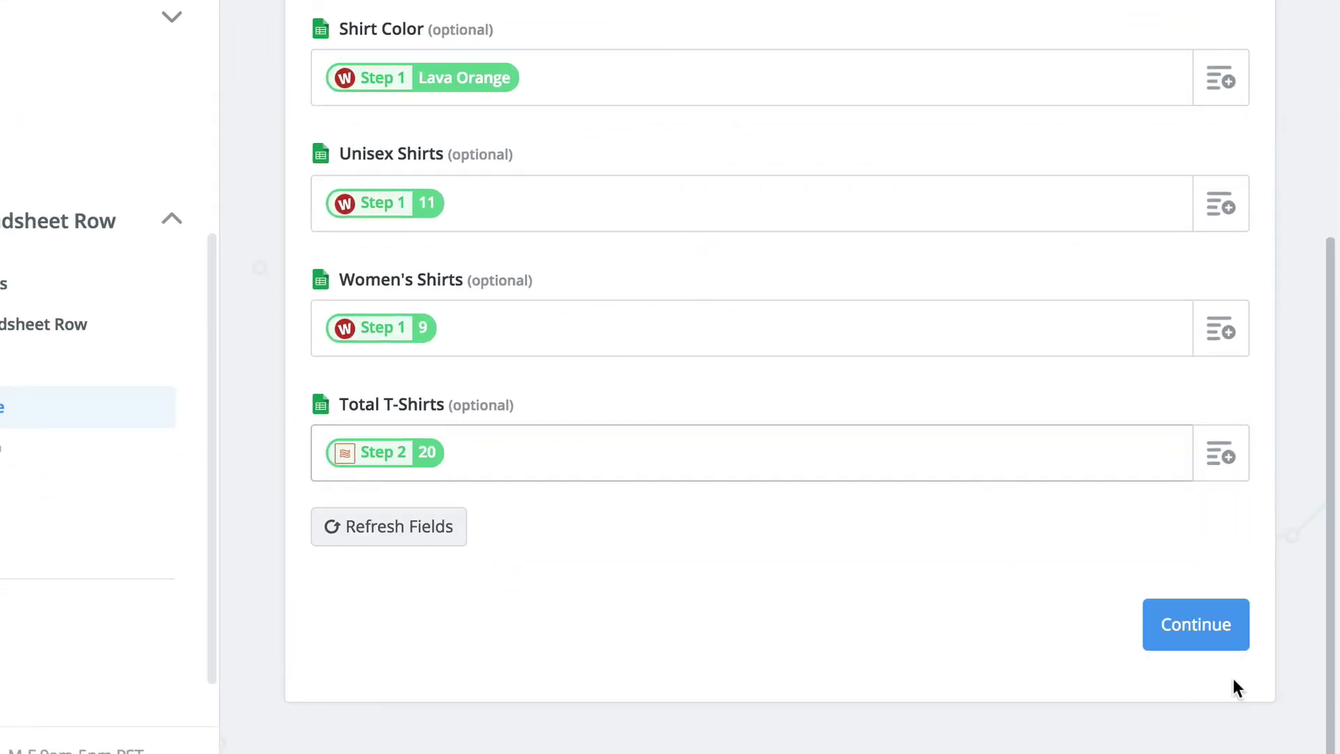